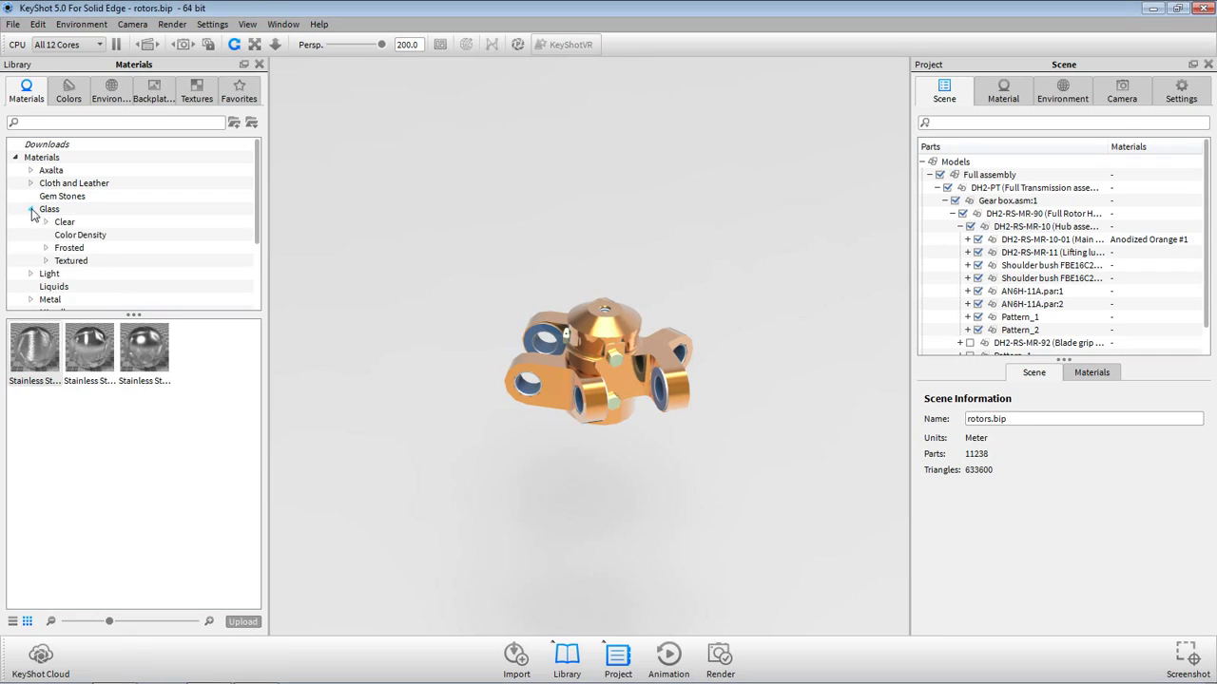
- Browse the clear glass, basic aluminum and basic anodized materials in the library
left_click(82, 235)
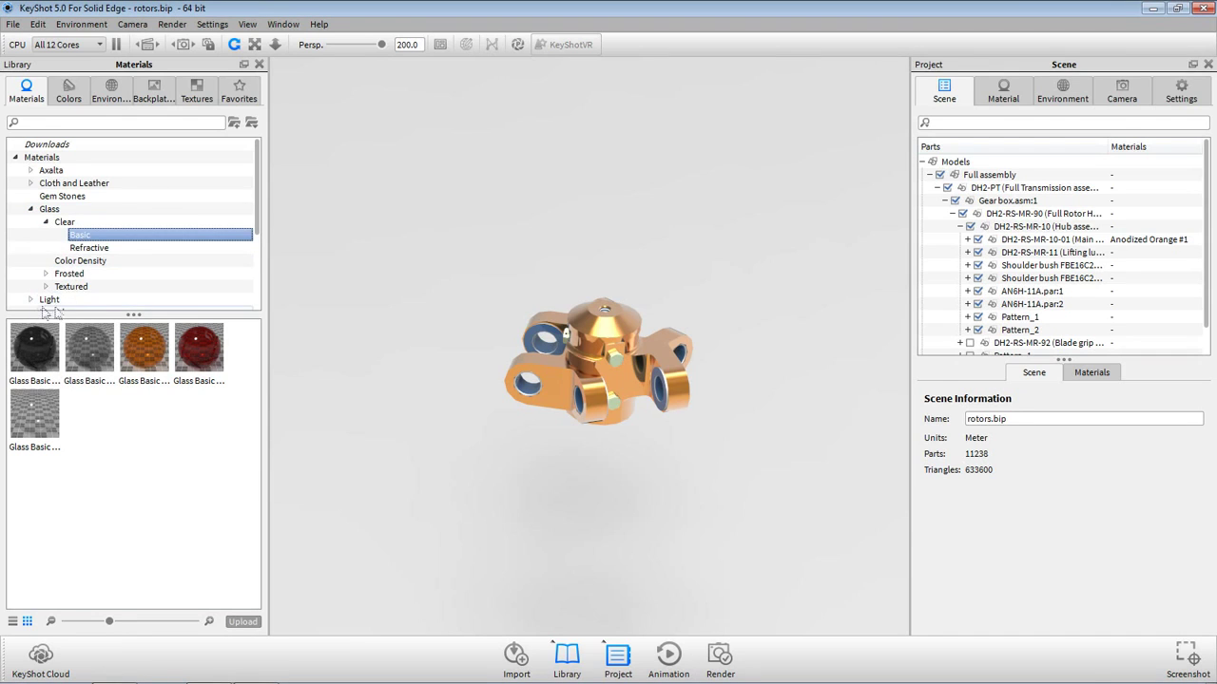
scroll(38, 306, "down", 3)
left_click(31, 222)
left_click(80, 247)
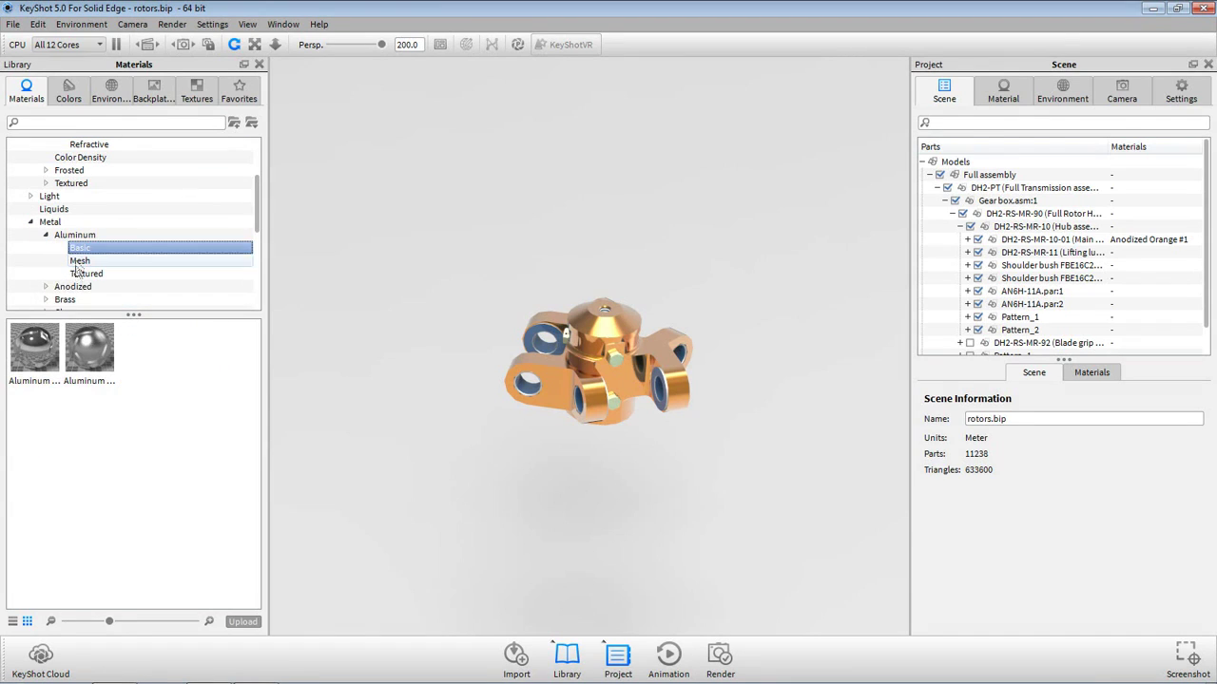
left_click(46, 286)
left_click(78, 300)
- Browse the PANTONE colours and the interior, outdoor and studio environments
left_click(68, 90)
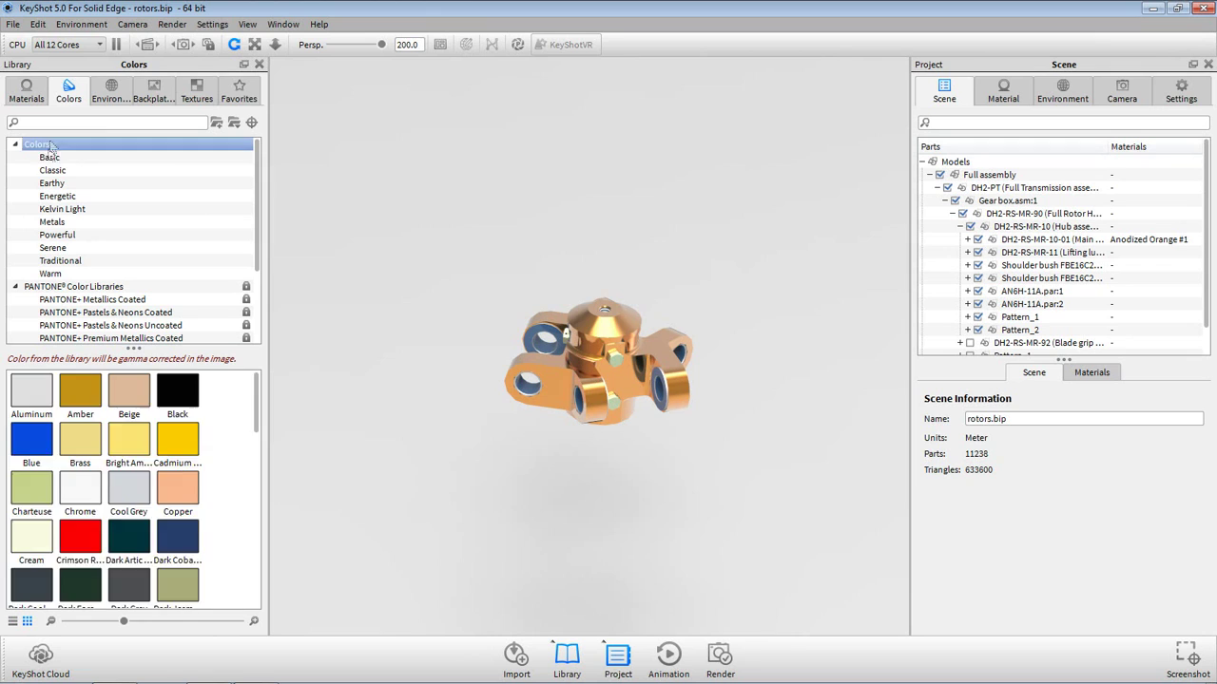
left_click(59, 286)
left_click(111, 90)
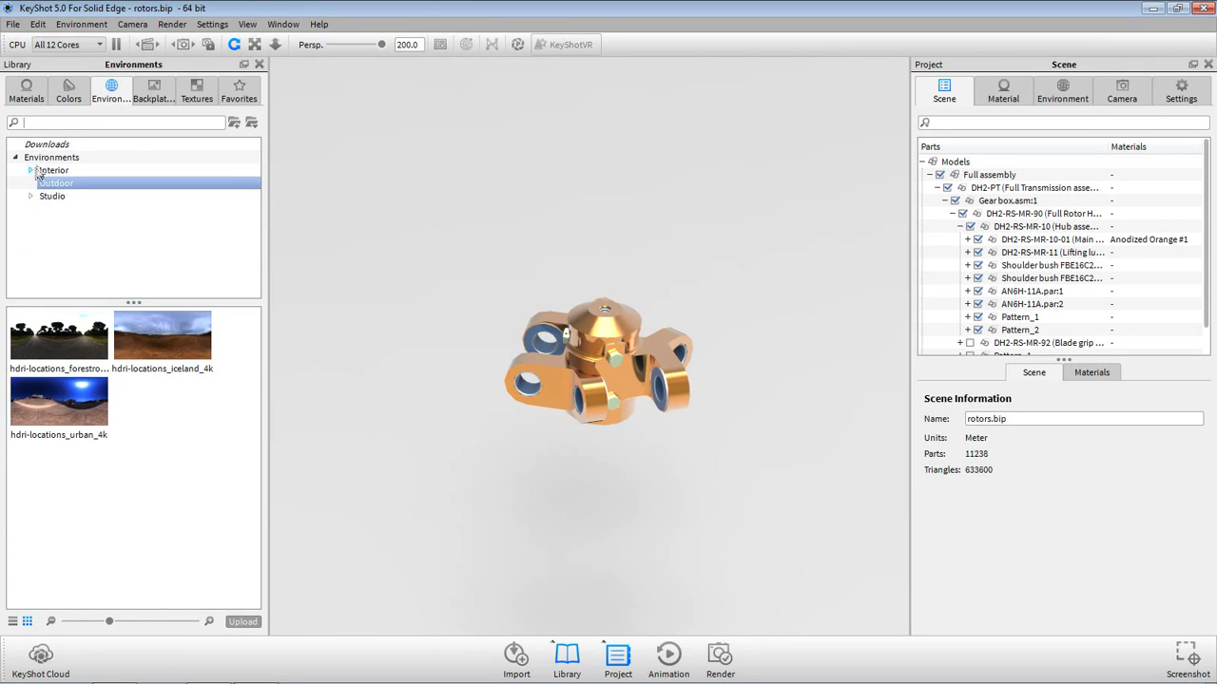
left_click(38, 171)
left_click(42, 209)
left_click(57, 234)
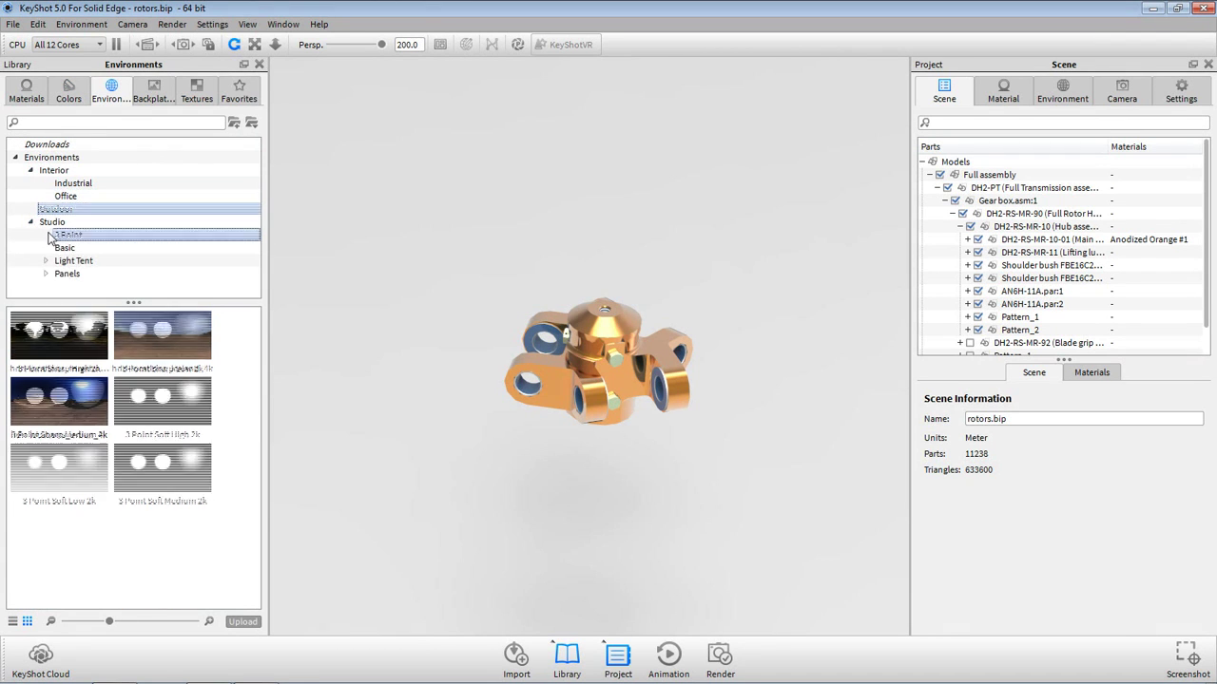
- Browse the interior, industrial and outdoor backplates, then the bump, normal and gradient textures
left_click(168, 102)
left_click(31, 171)
left_click(55, 196)
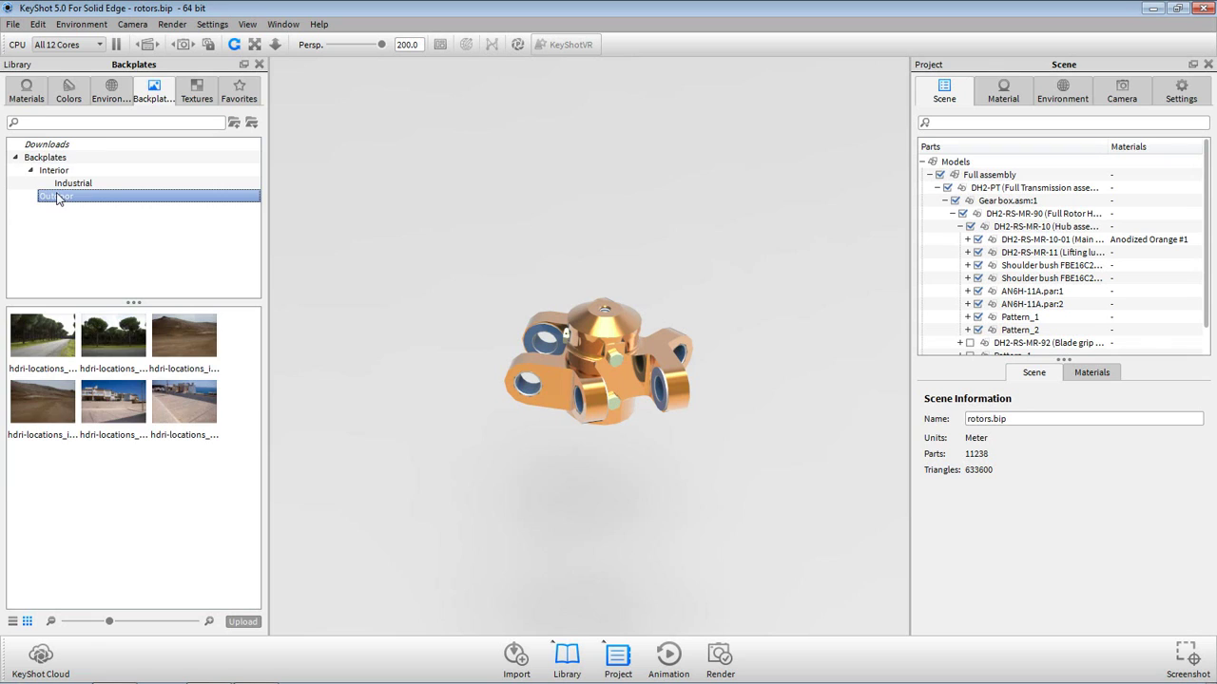
left_click(197, 92)
left_click(31, 170)
left_click(77, 182)
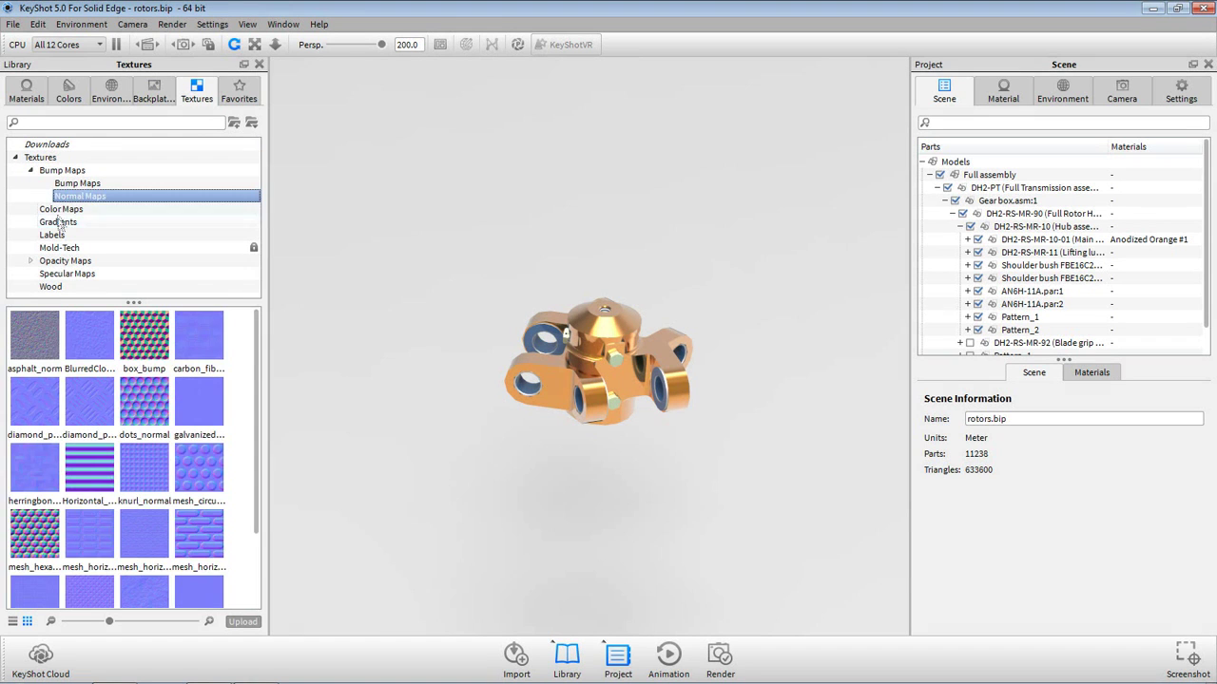
left_click(57, 221)
- Show the saved favourites and orbit the rotor hub to view another side
left_click(248, 105)
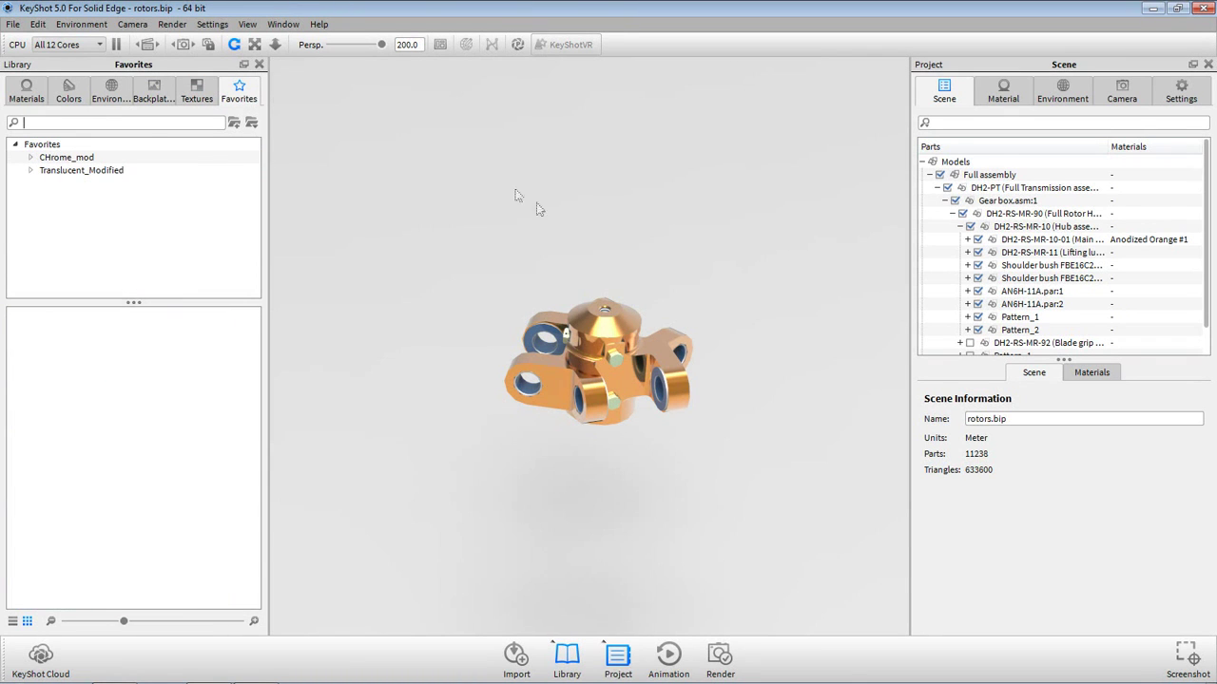
left_click_drag(538, 208, 619, 321)
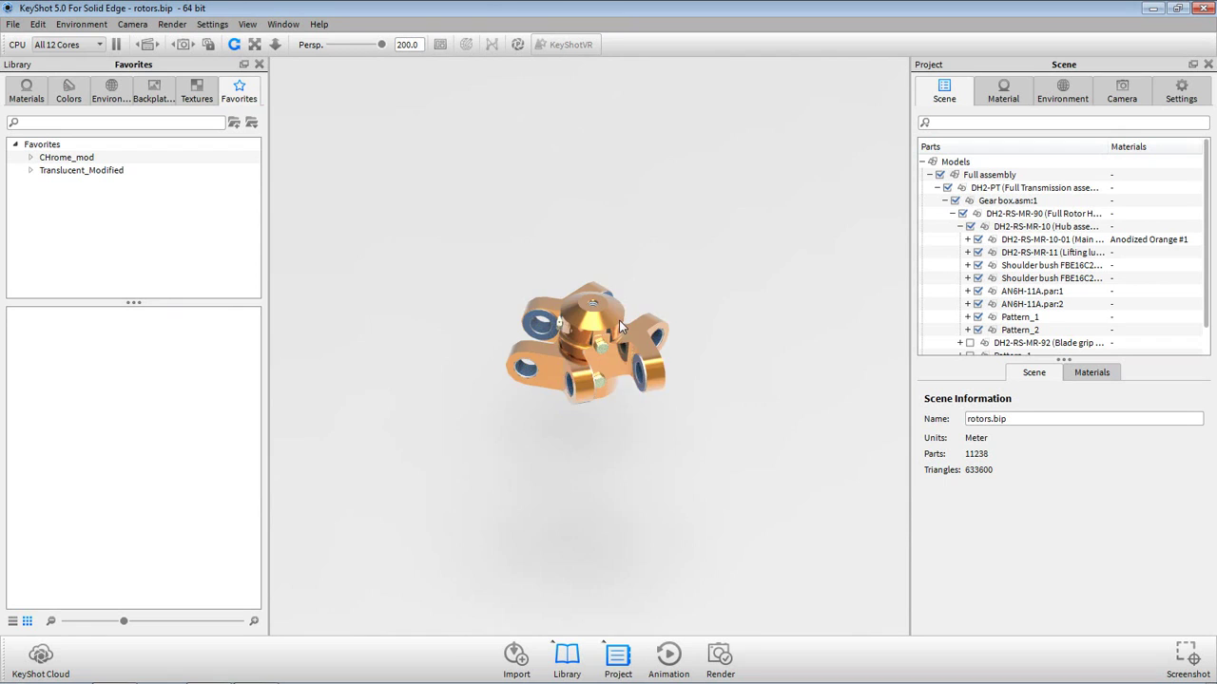
scroll(618, 321, "up", 5)
- Apply the Rotors_alone assembly configuration, leaving only the three-blade rotor and hub visible
left_click(1002, 90)
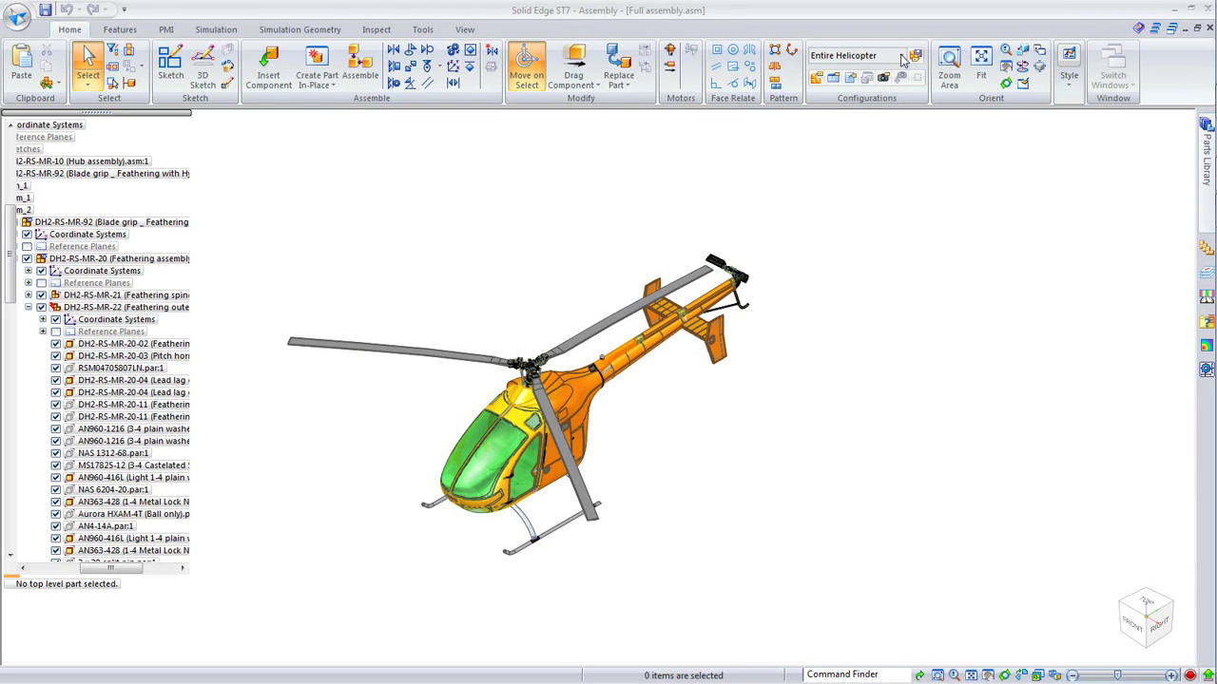
left_click(902, 59)
left_click(832, 114)
left_click(912, 177)
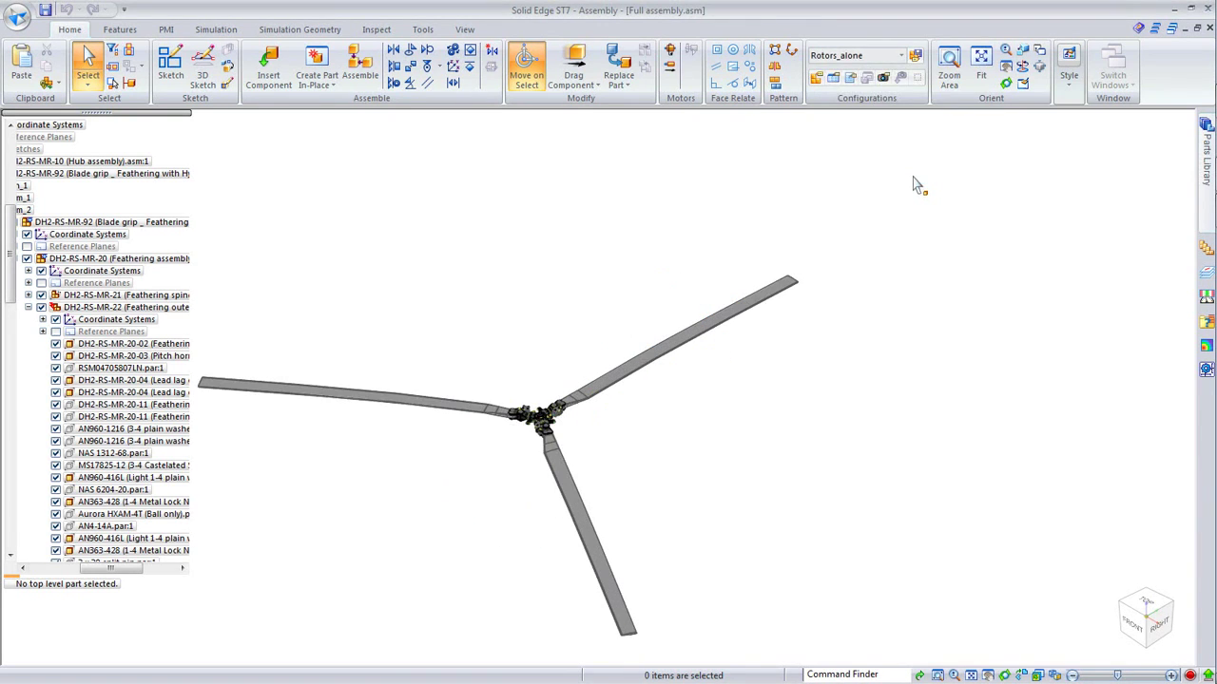
left_click(422, 30)
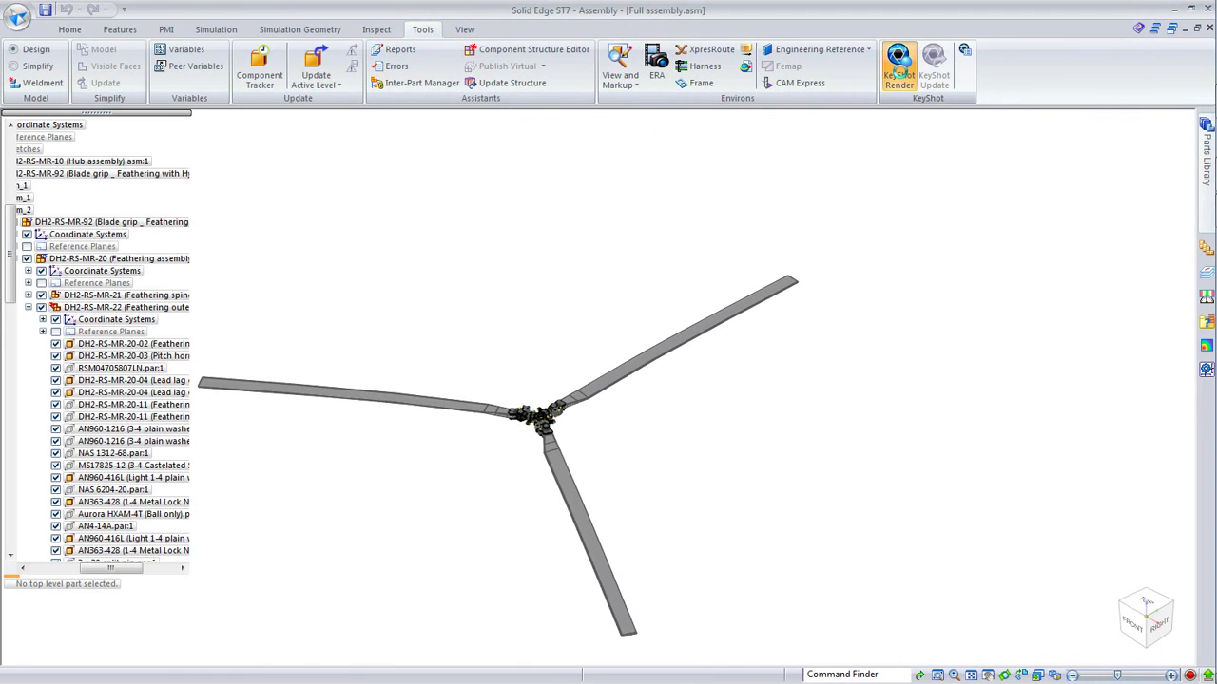
- Send the rotor assembly to KeyShot and centre the view on the rotor hub
left_click(898, 67)
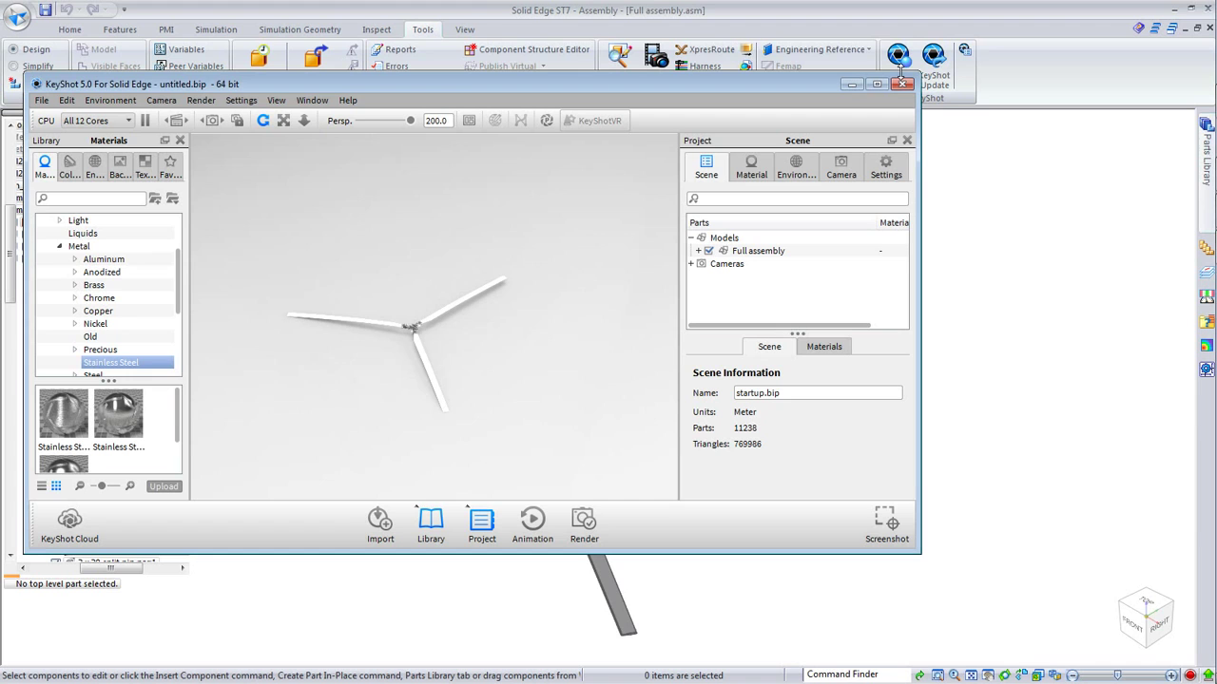
scroll(409, 340, "up", 2)
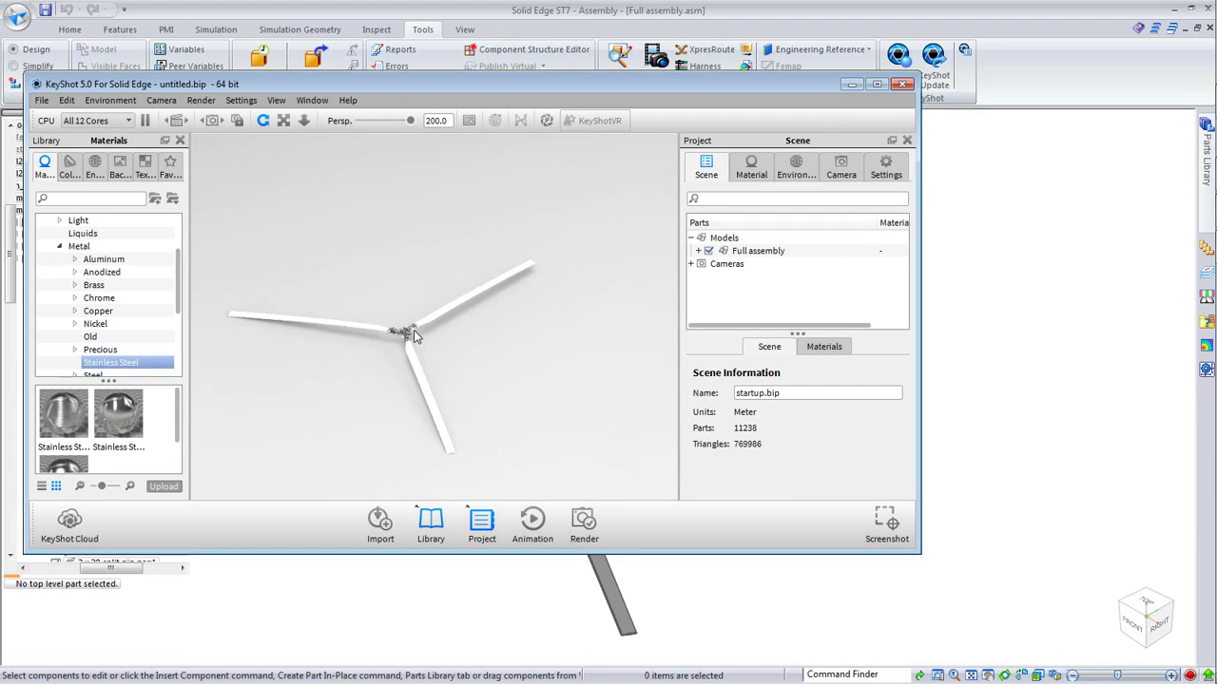
scroll(402, 333, "up", 2)
scroll(383, 344, "up", 2)
scroll(356, 353, "up", 3)
scroll(319, 389, "up", 3)
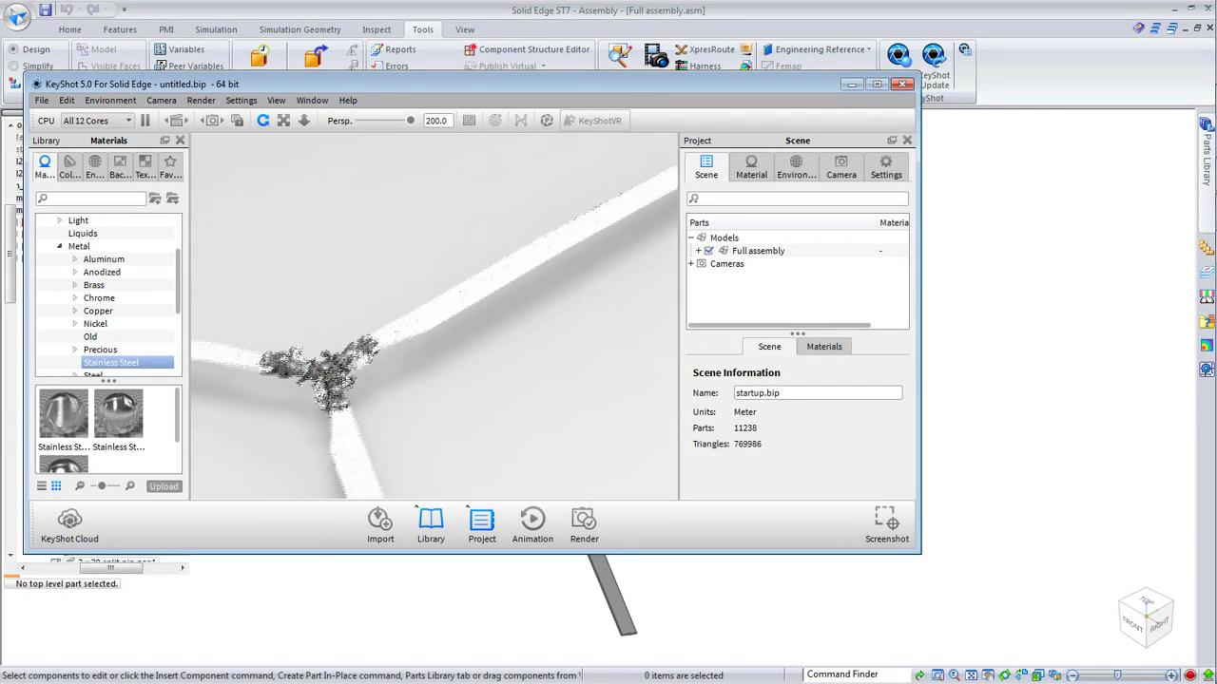
middle_click_drag(320, 389, 497, 318)
scroll(496, 319, "up", 2)
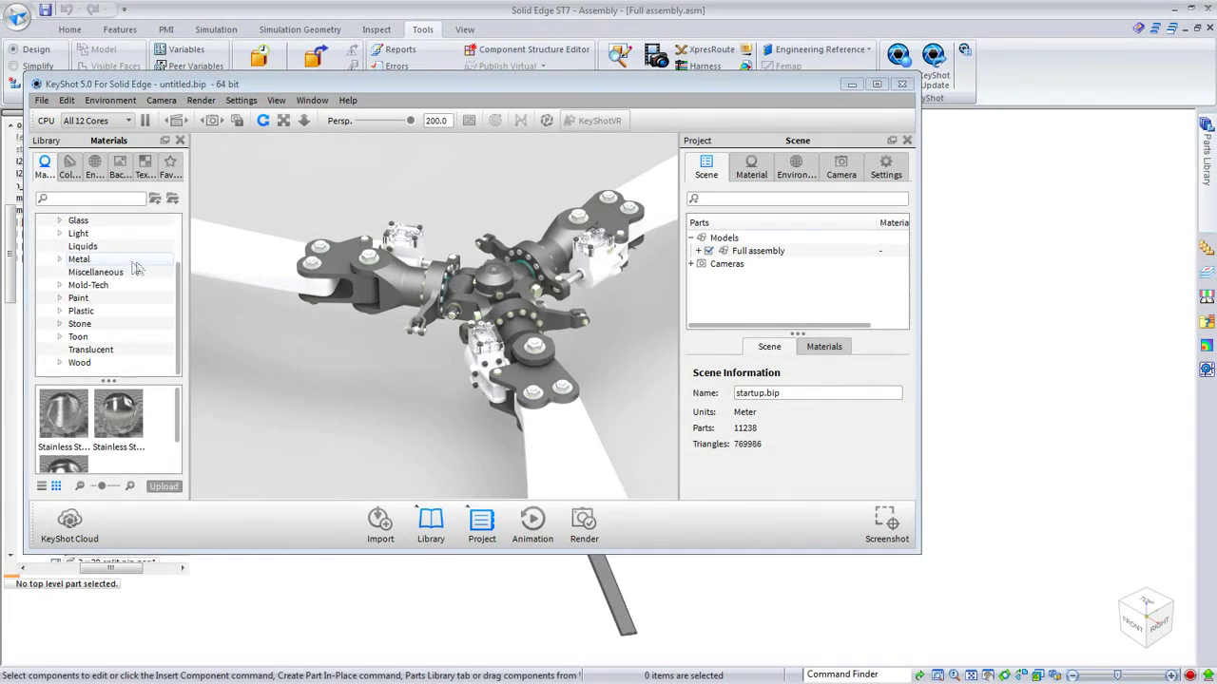
- Apply rough aluminum to the rotor and Anodized Orange to a hub part
left_click(58, 260)
left_click(74, 271)
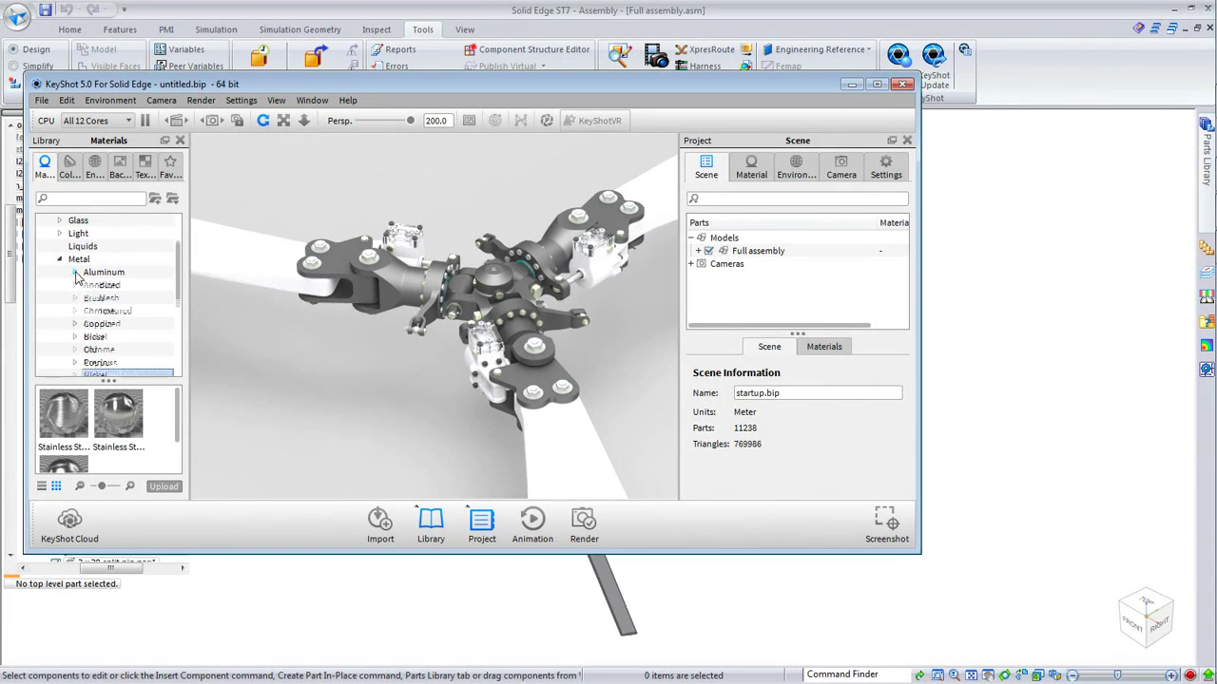
left_click(109, 286)
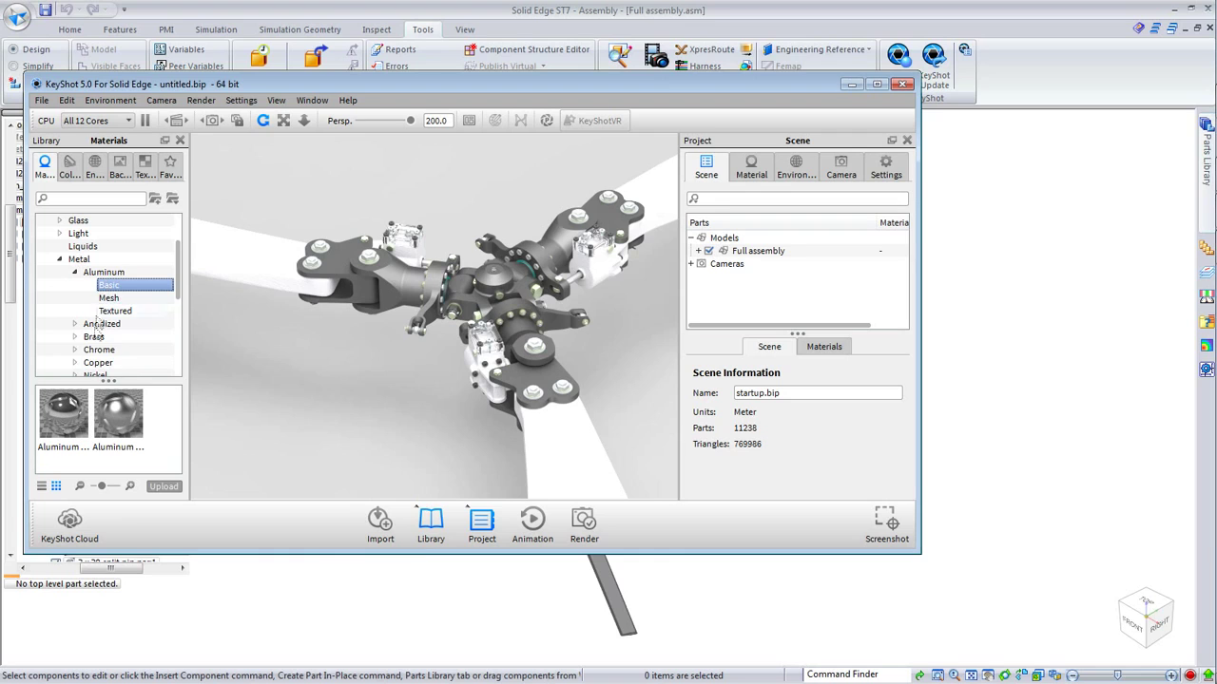
left_click_drag(126, 420, 466, 287)
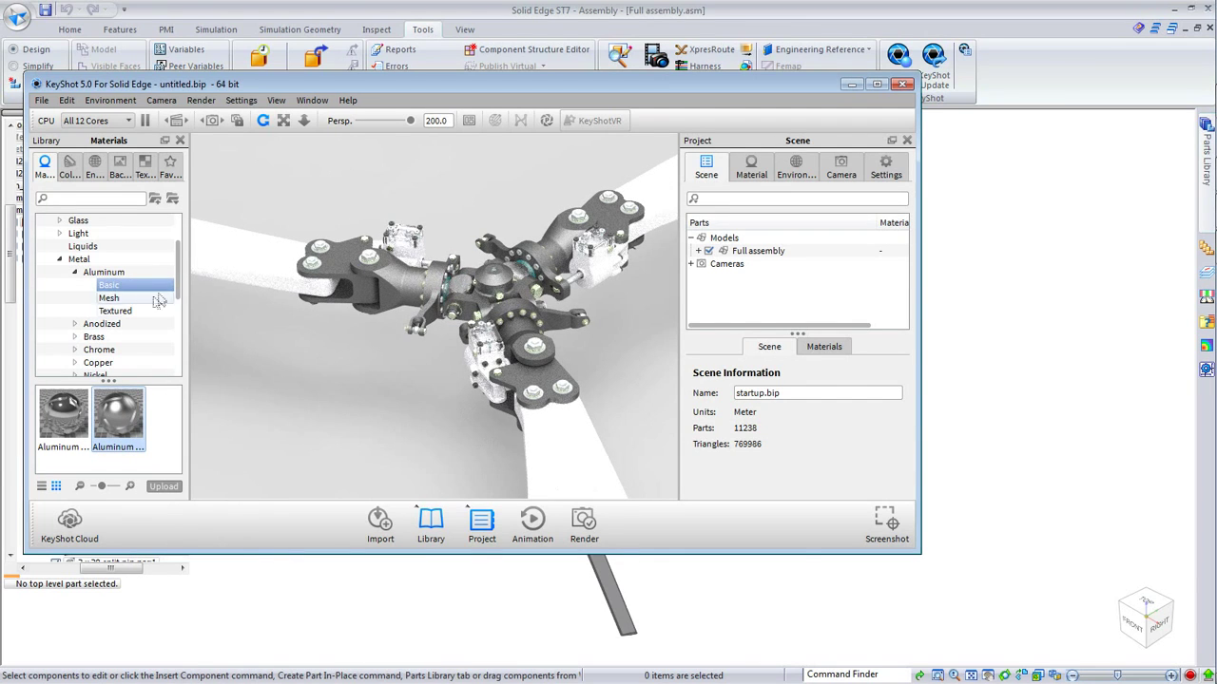
left_click(74, 324)
left_click(126, 339)
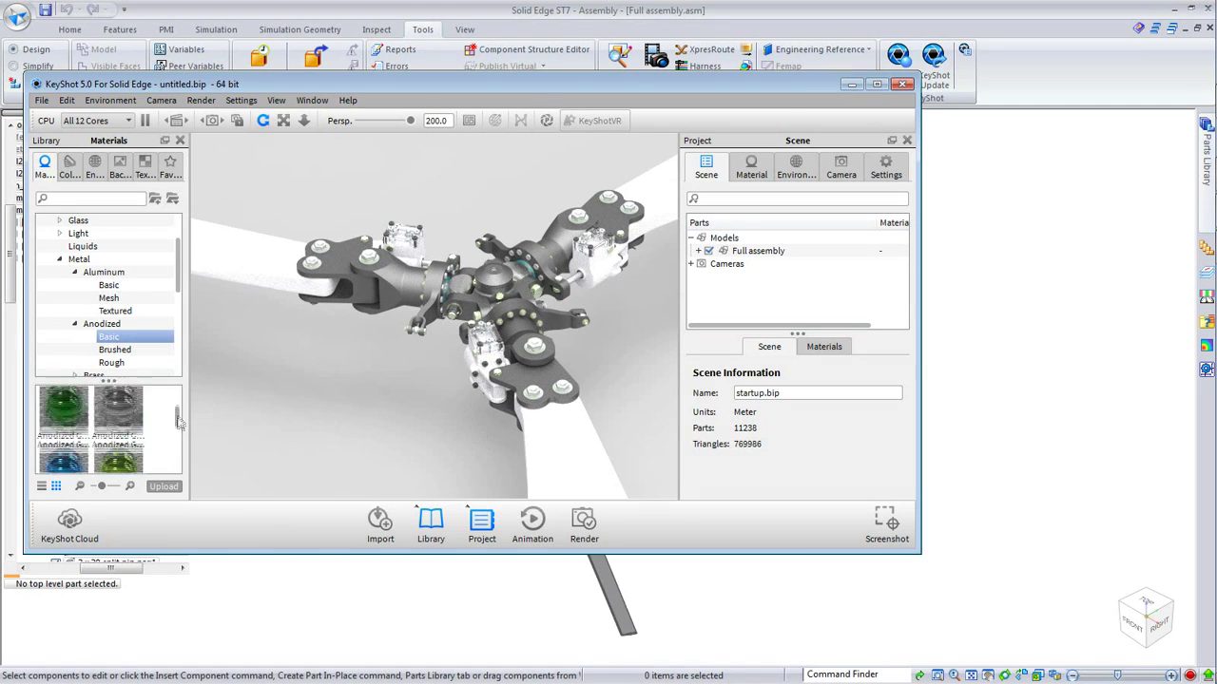
left_click_drag(70, 403, 489, 300)
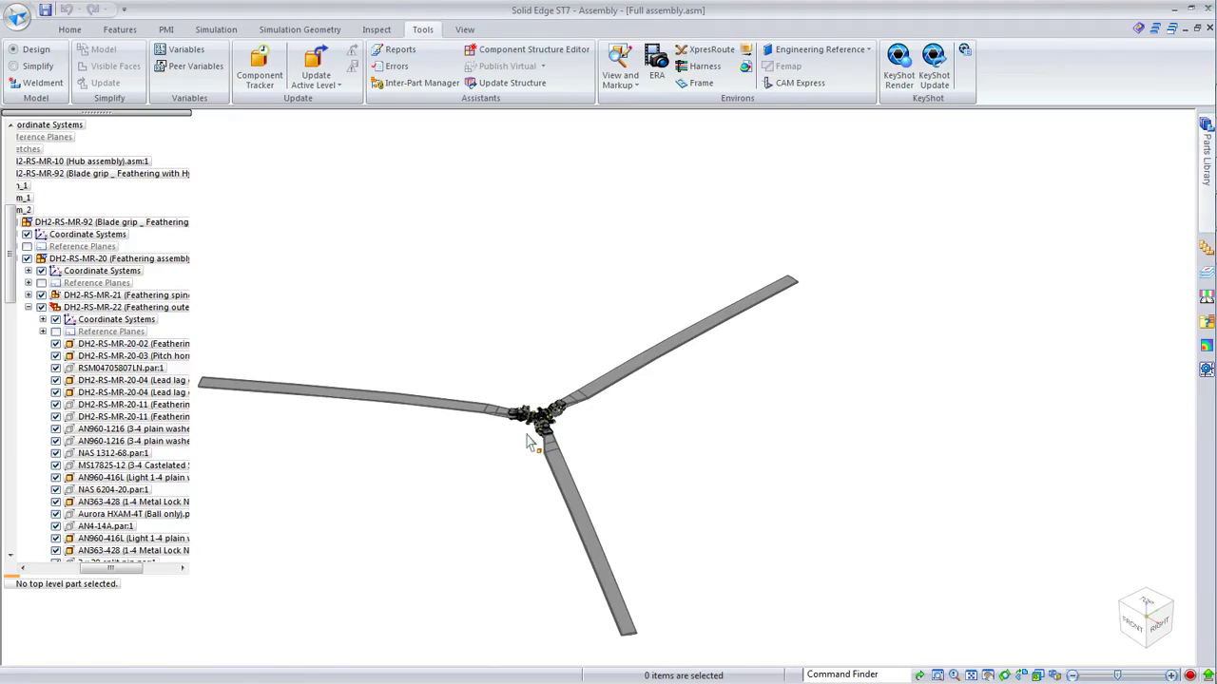
- Zoom in on the rotor hub and edit the feathering bearing hub part in place
scroll(529, 442, "up", 1)
scroll(529, 442, "up", 1)
scroll(529, 442, "up", 1)
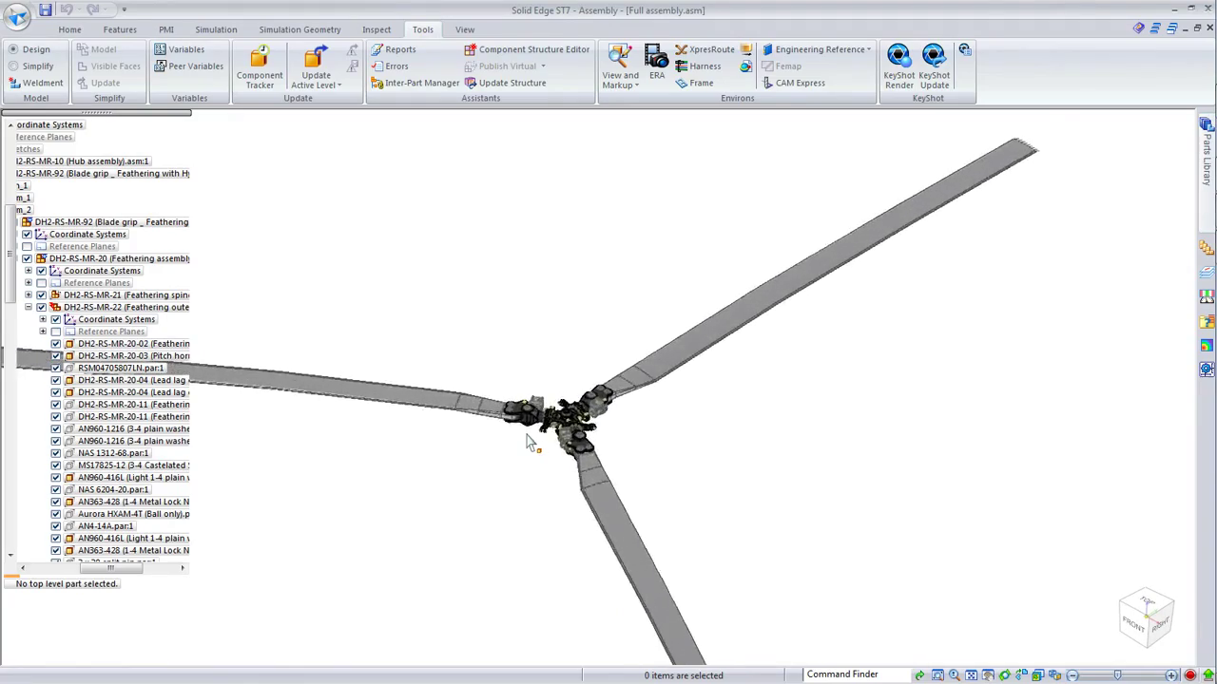
scroll(529, 442, "up", 2)
scroll(529, 442, "up", 1)
scroll(530, 442, "up", 1)
scroll(530, 442, "up", 1)
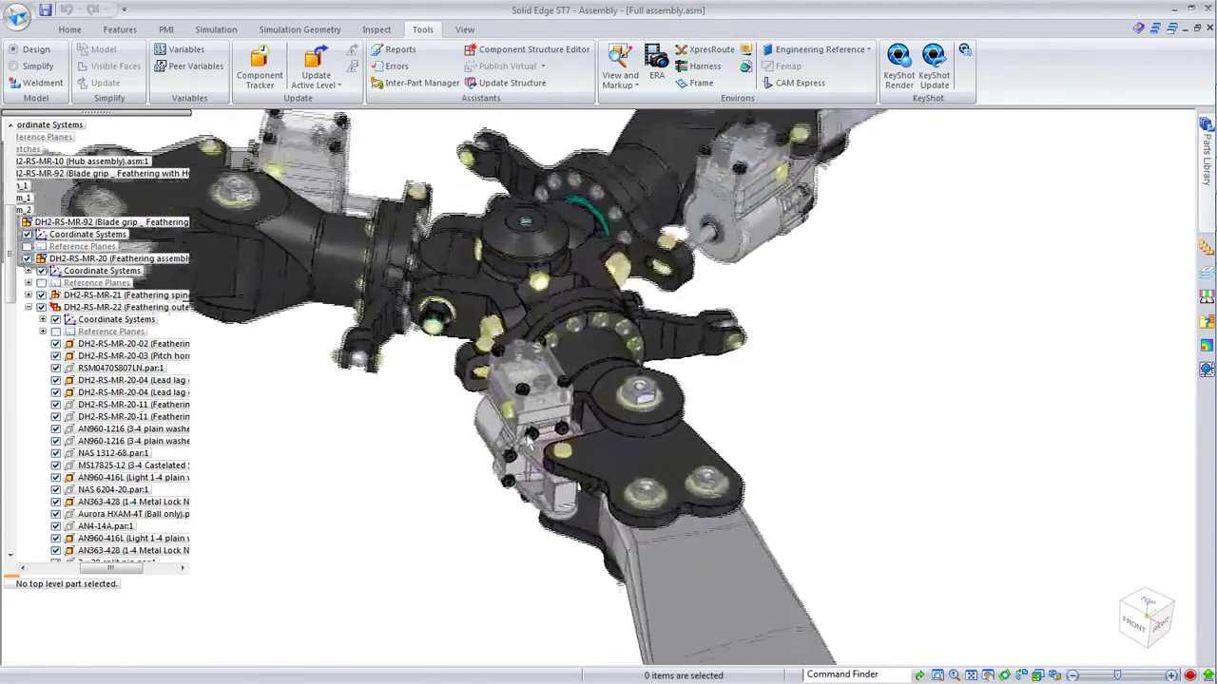
scroll(529, 442, "up", 1)
left_click(666, 445)
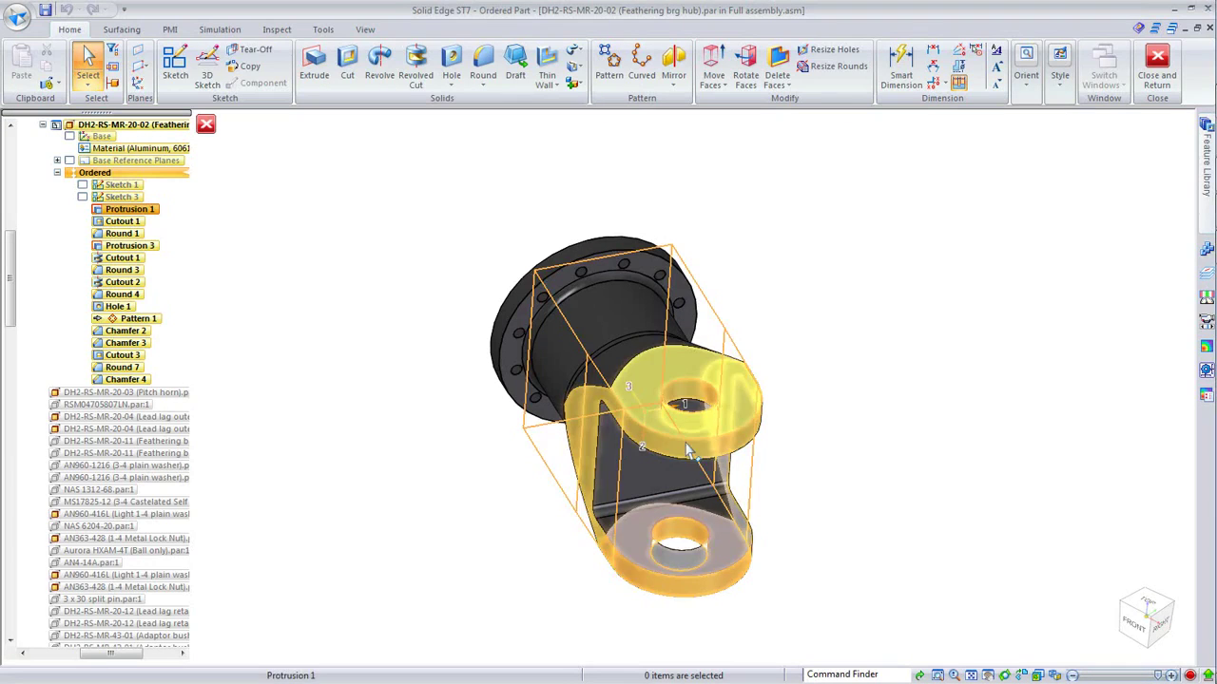
- Add a 5 mm round to the curved edge chain on the hub's lug
key("r")
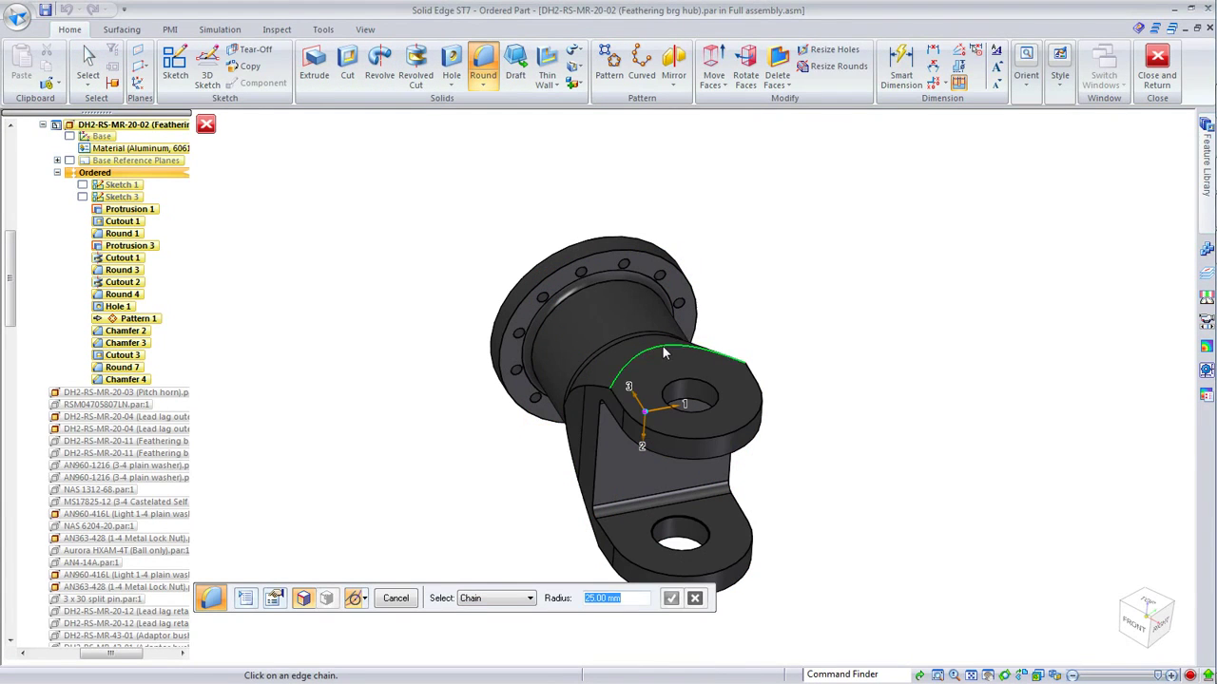
left_click(662, 350)
right_click(796, 443)
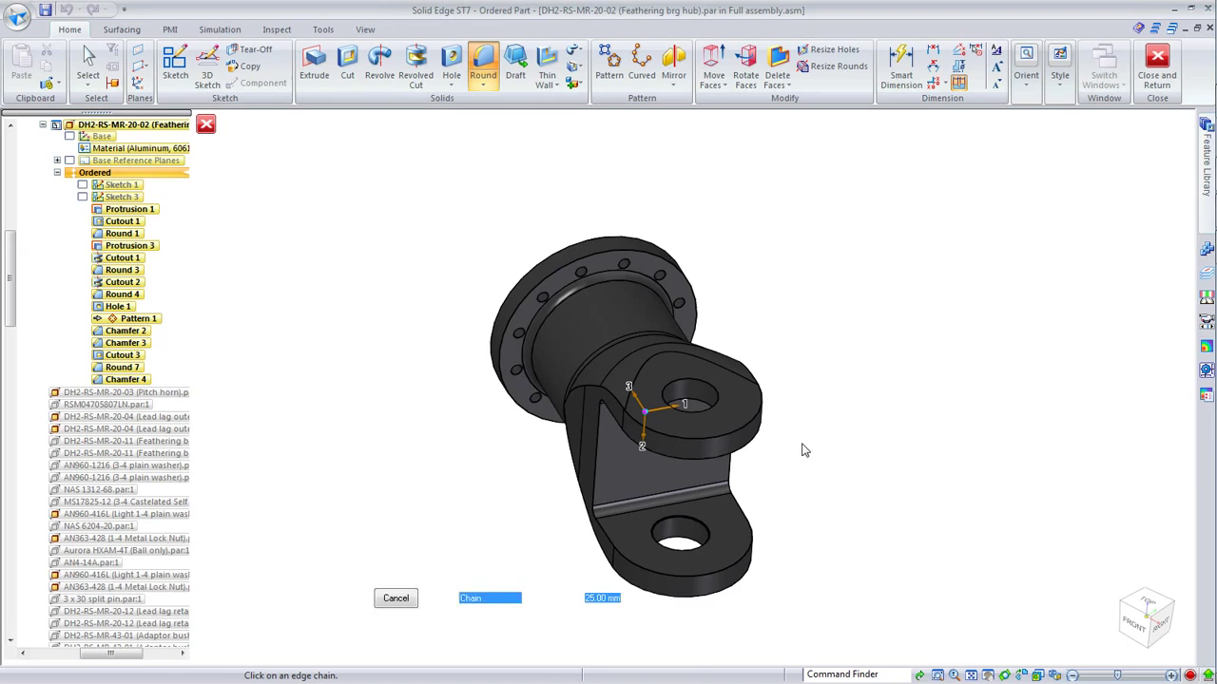
type("5")
key("Return")
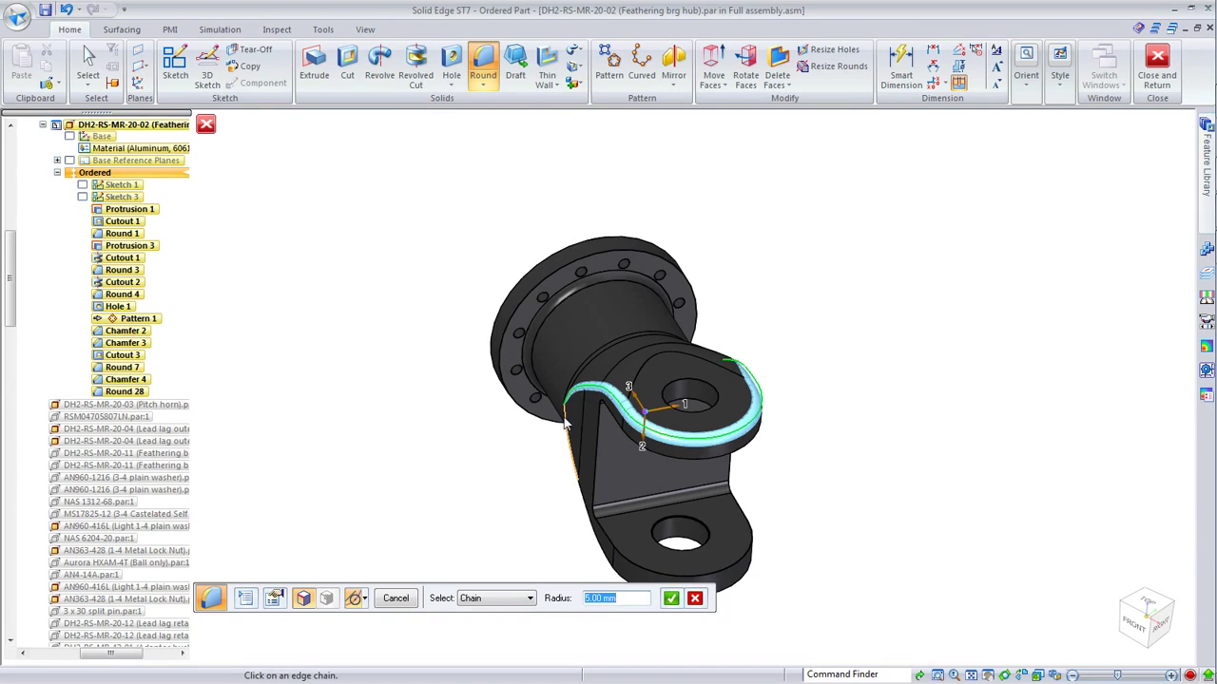
left_click(565, 425)
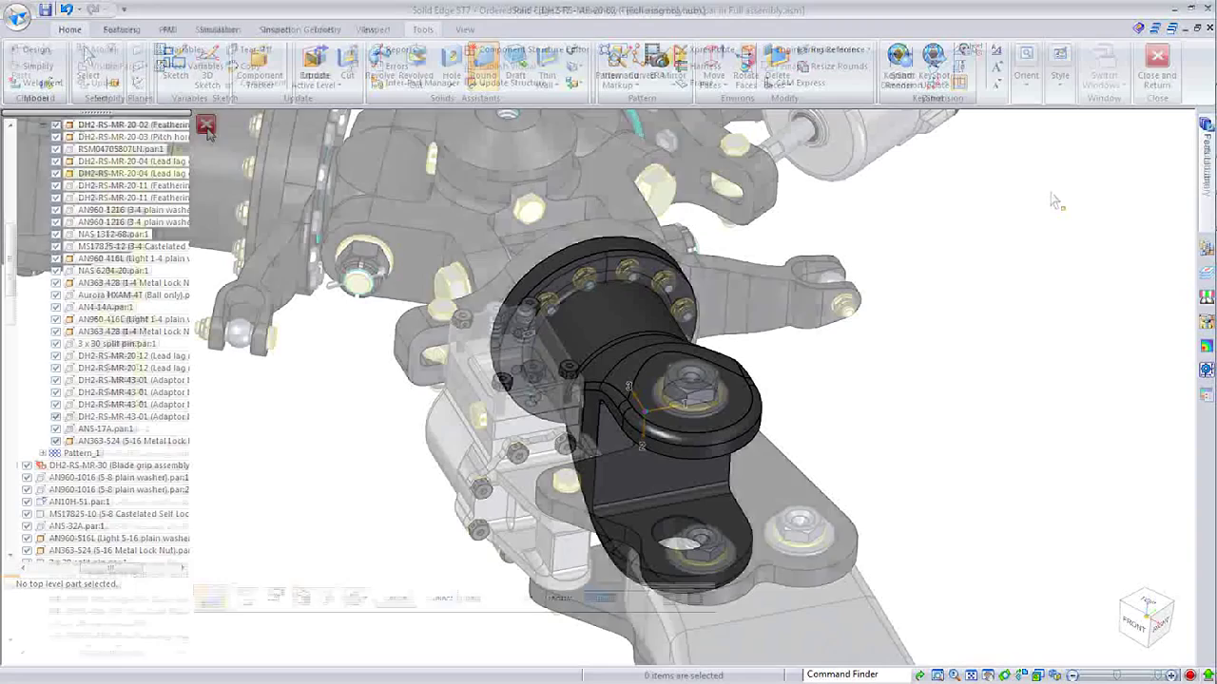
- Return to KeyShot, reload the rounded hub geometry, and zoom in on the hub
left_click(1196, 210)
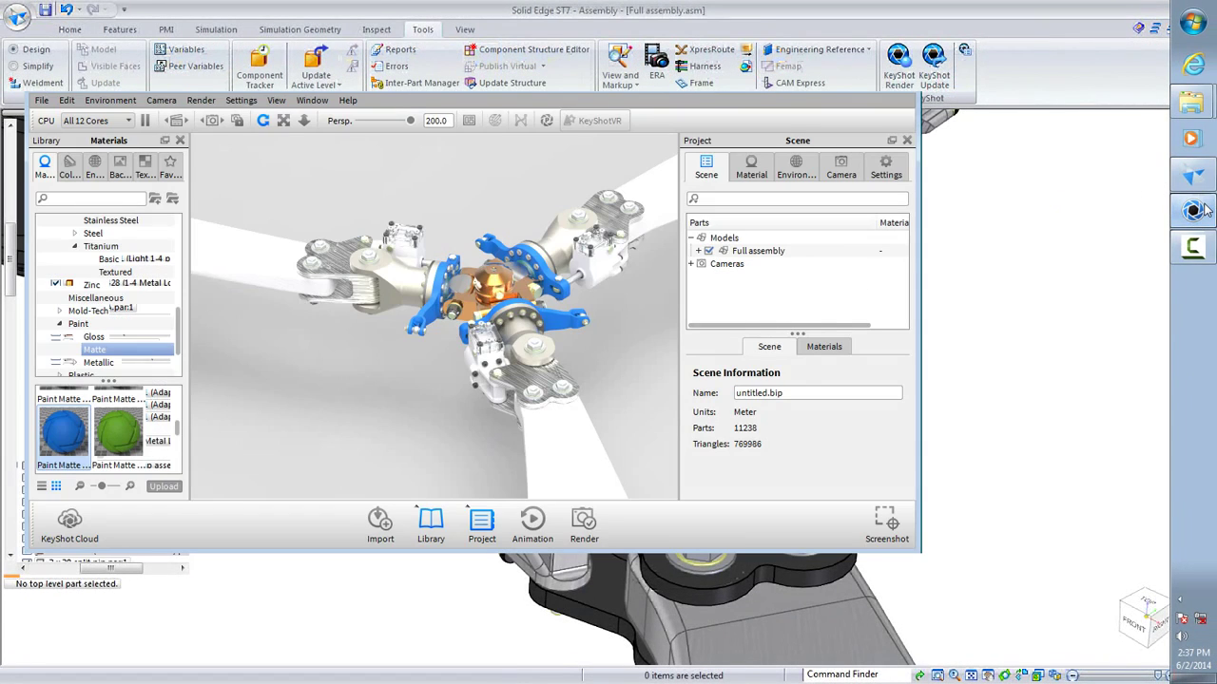
left_click(935, 55)
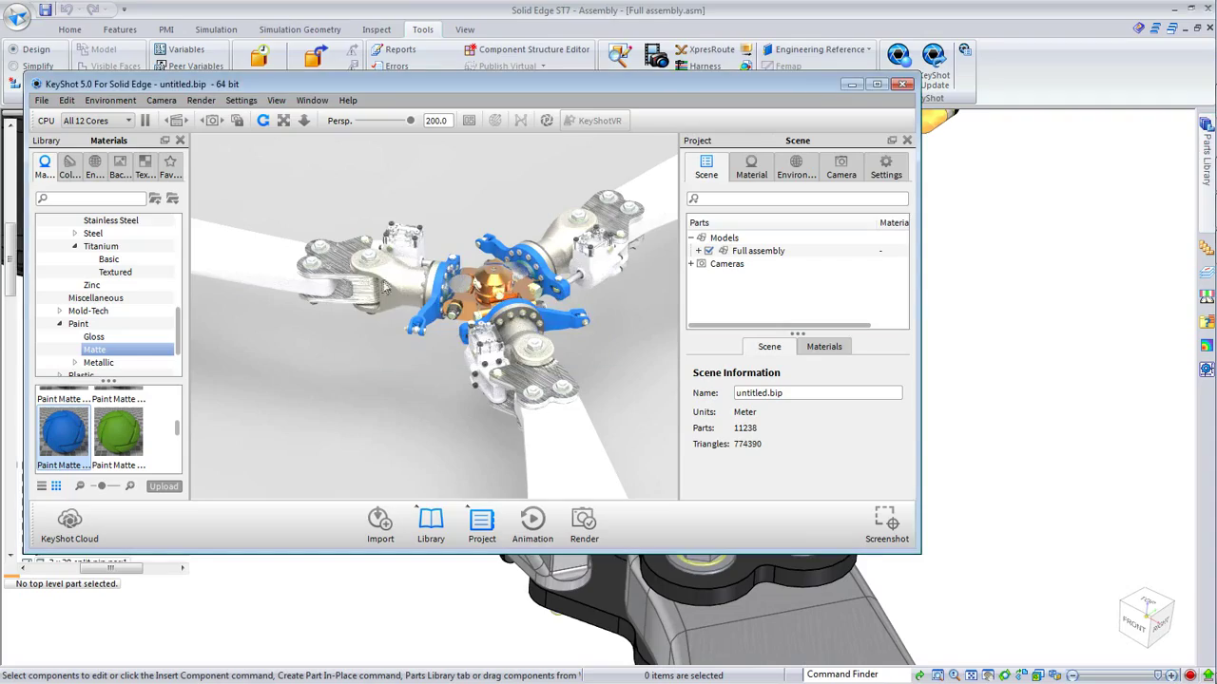
scroll(385, 287, "up", 3)
scroll(385, 287, "up", 3)
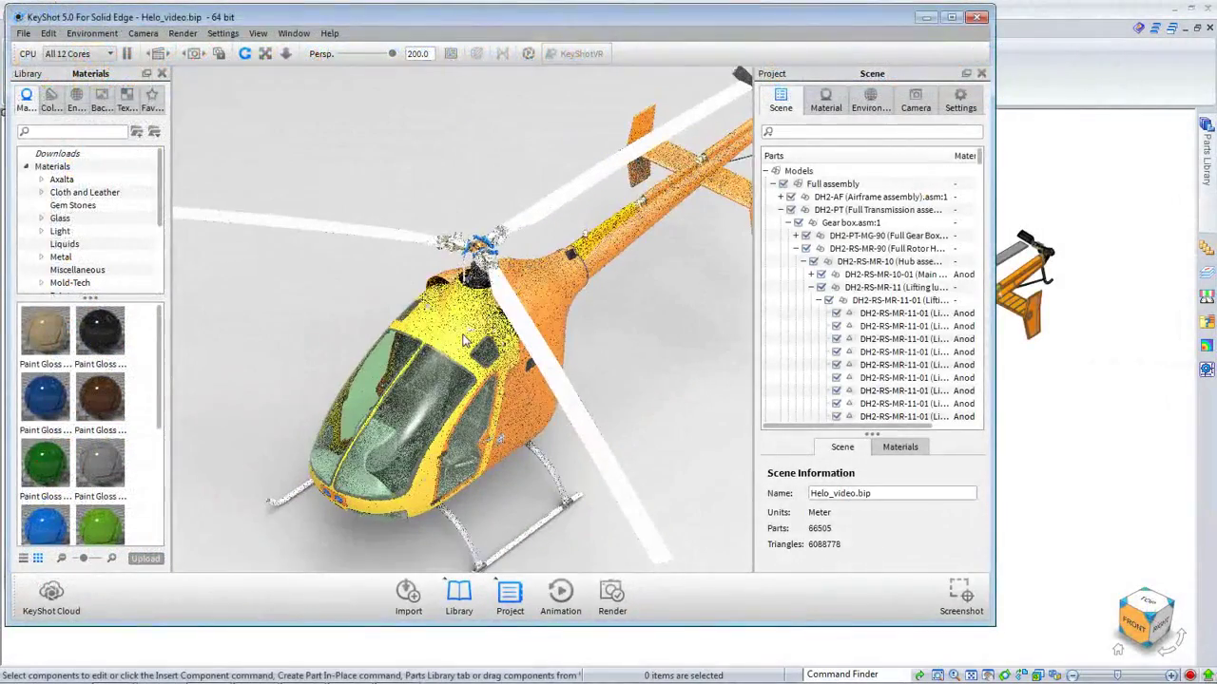
- Paint the fuselage and the rest of the helicopter with blue Paint Gloss
scroll(95, 238, "down", 3)
left_click(41, 192)
left_click(74, 205)
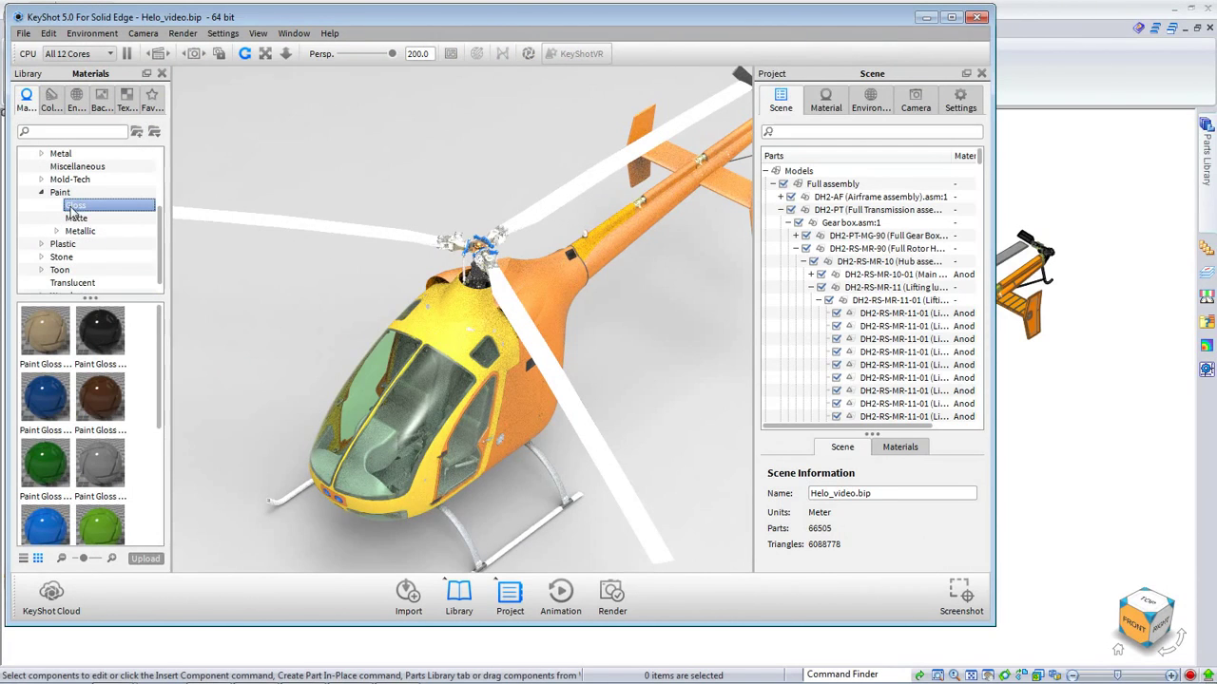
scroll(95, 399, "down", 1)
left_click_drag(45, 371, 452, 323)
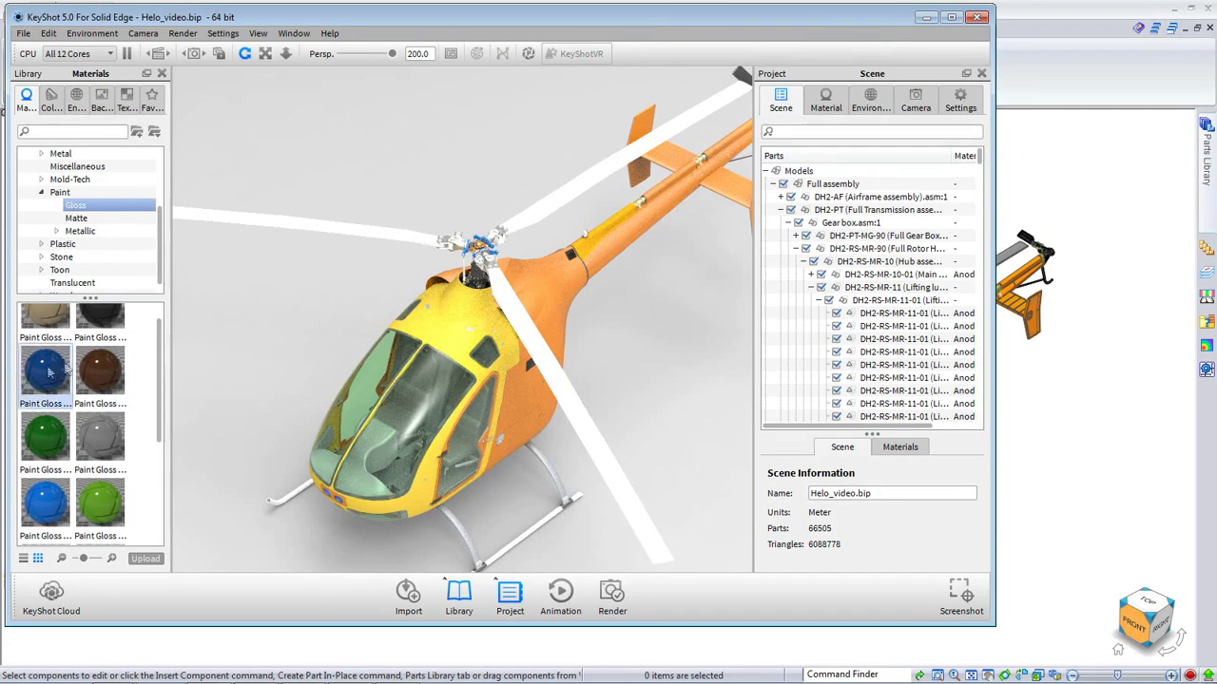
left_click_drag(44, 371, 529, 286)
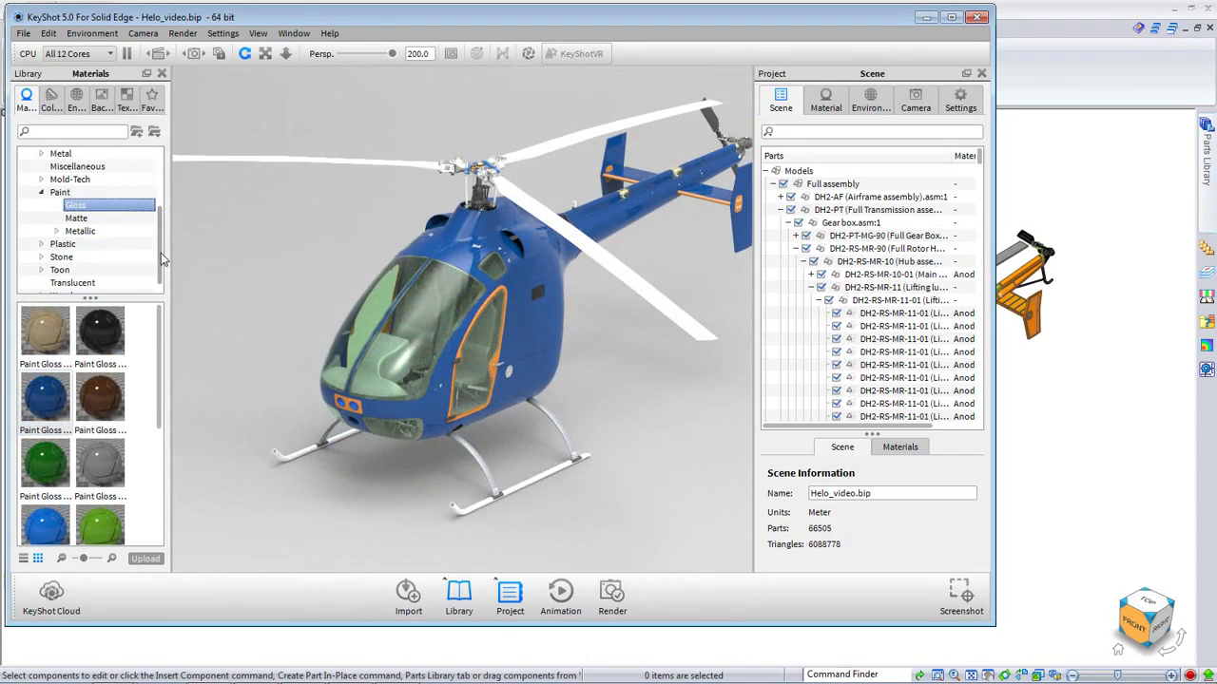
- Apply clear Glass Basic material to the cockpit canopy
scroll(162, 217, "up", 2)
left_click(41, 192)
left_click(75, 205)
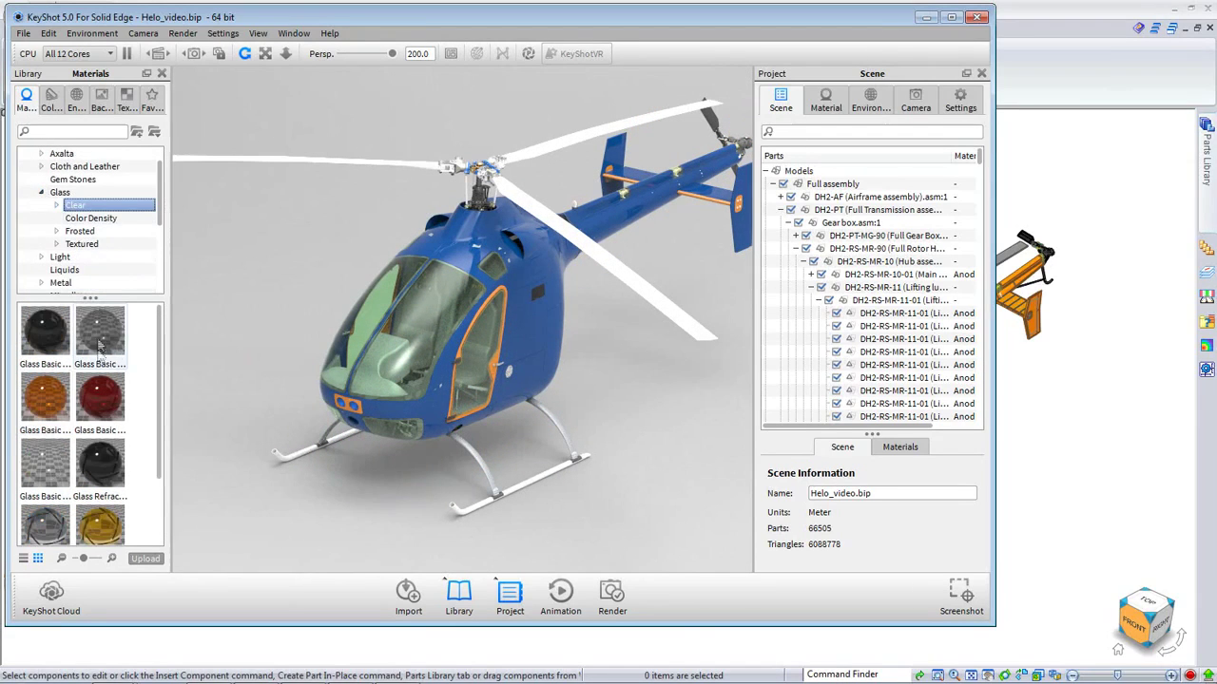
left_click_drag(99, 328, 380, 304)
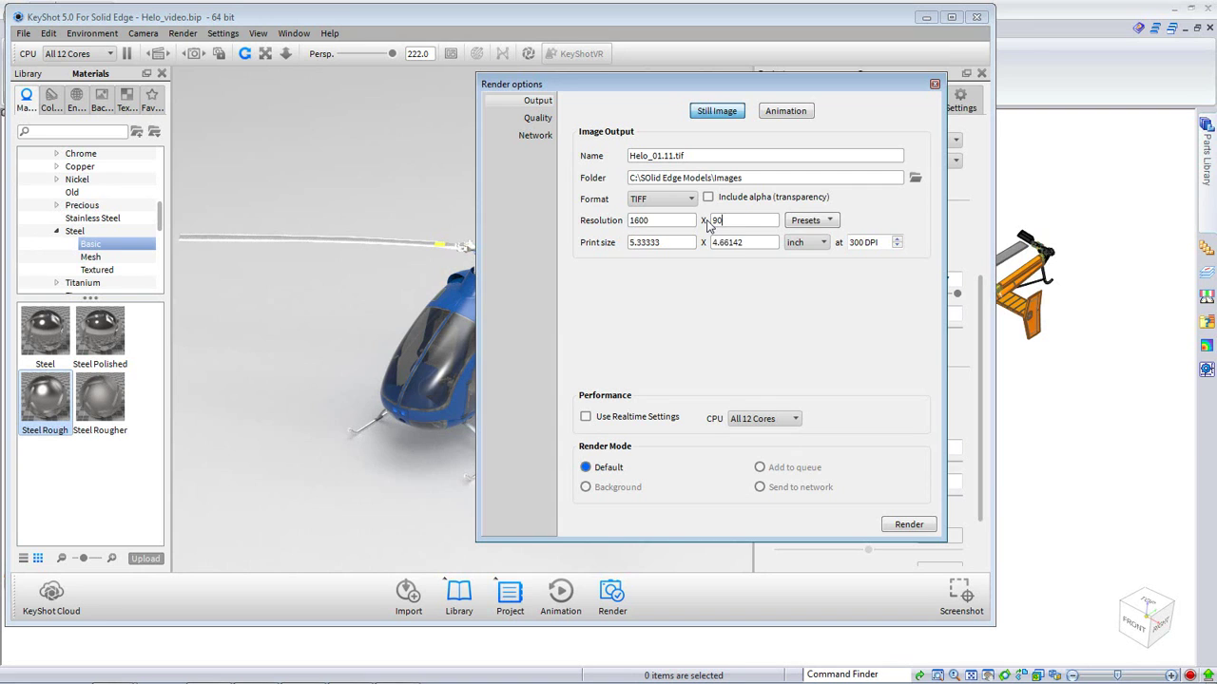
- Start rendering the 1030 x 900 still image Helo_01.11
left_click(919, 524)
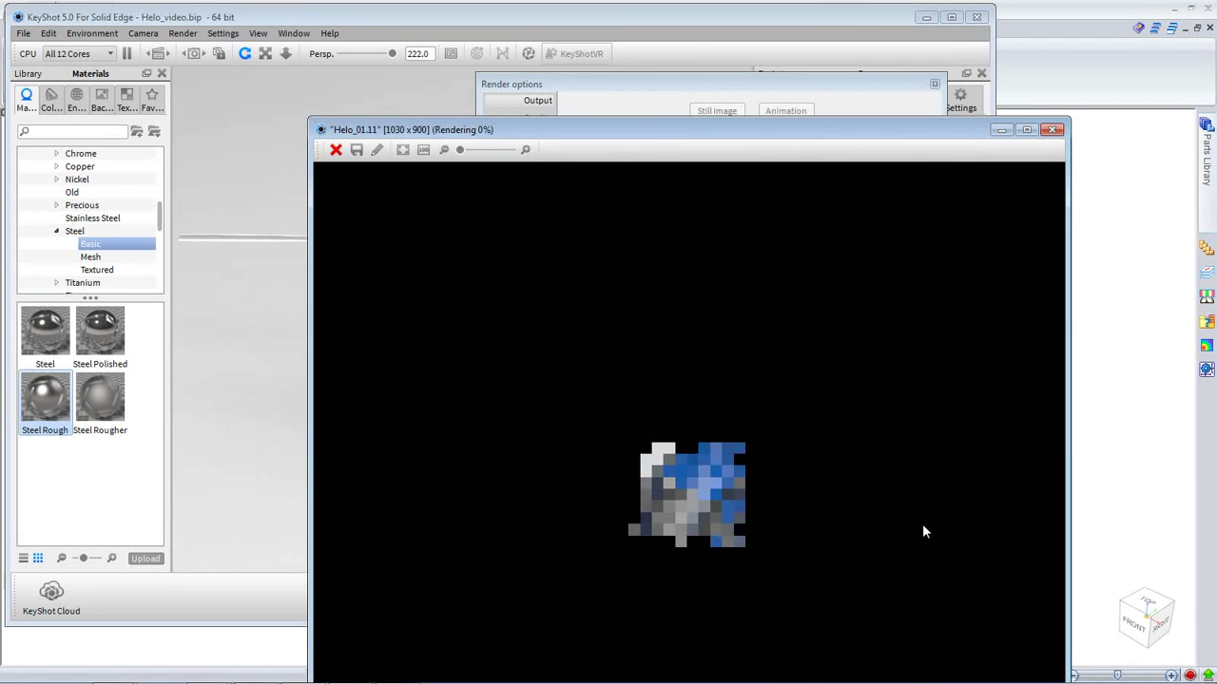